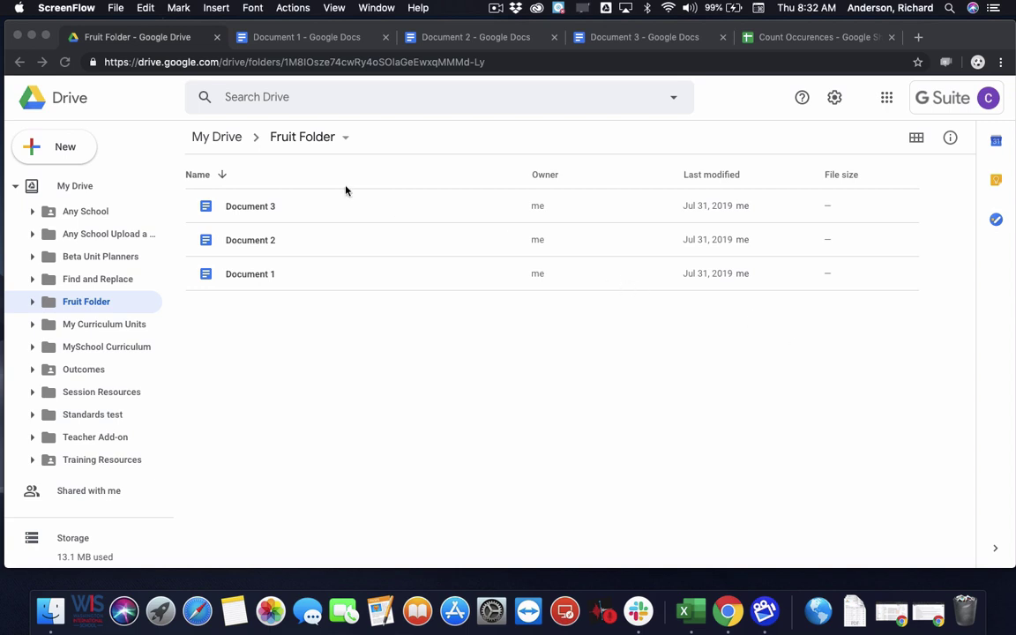
- Show the Fruit Folder in Drive with Document 1, Document 2 and Document 3
left_click(140, 38)
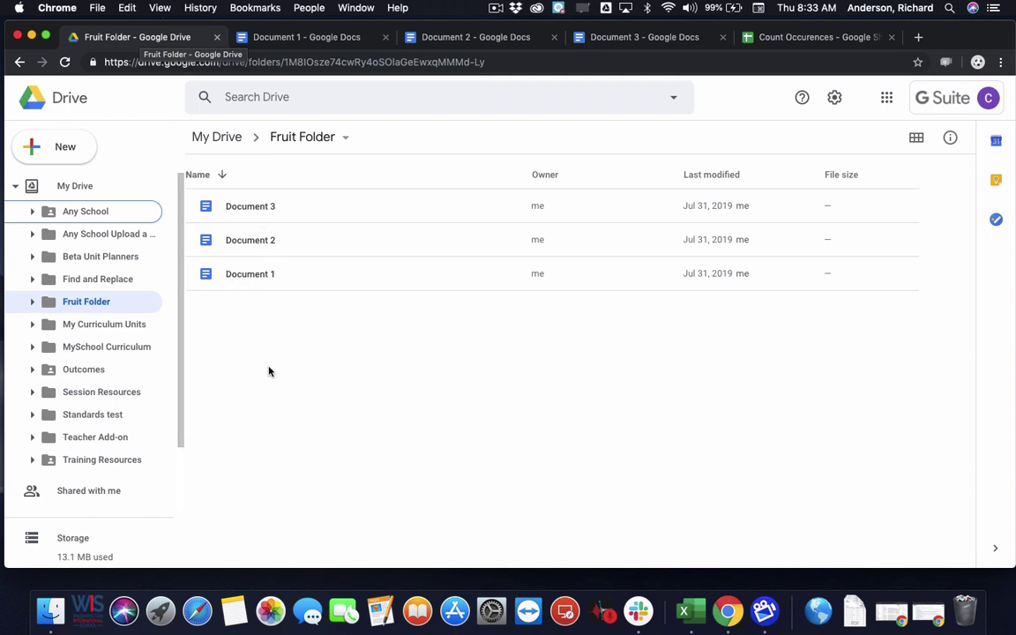
- Compare the fruit in Documents 1, 2 and 3, ending back on Document 1
left_click(304, 37)
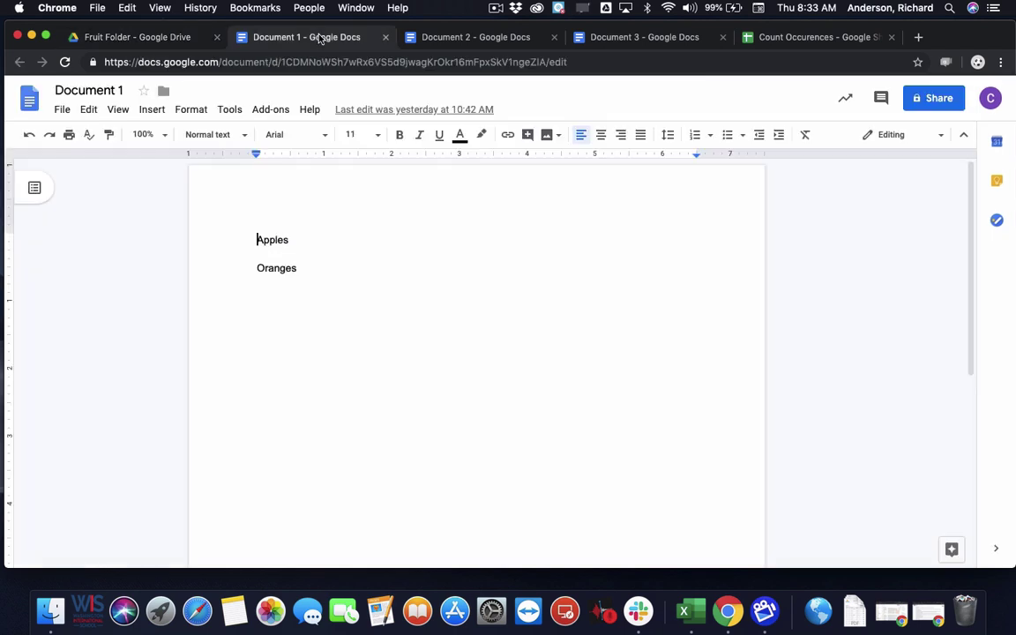
left_click(481, 38)
left_click(612, 39)
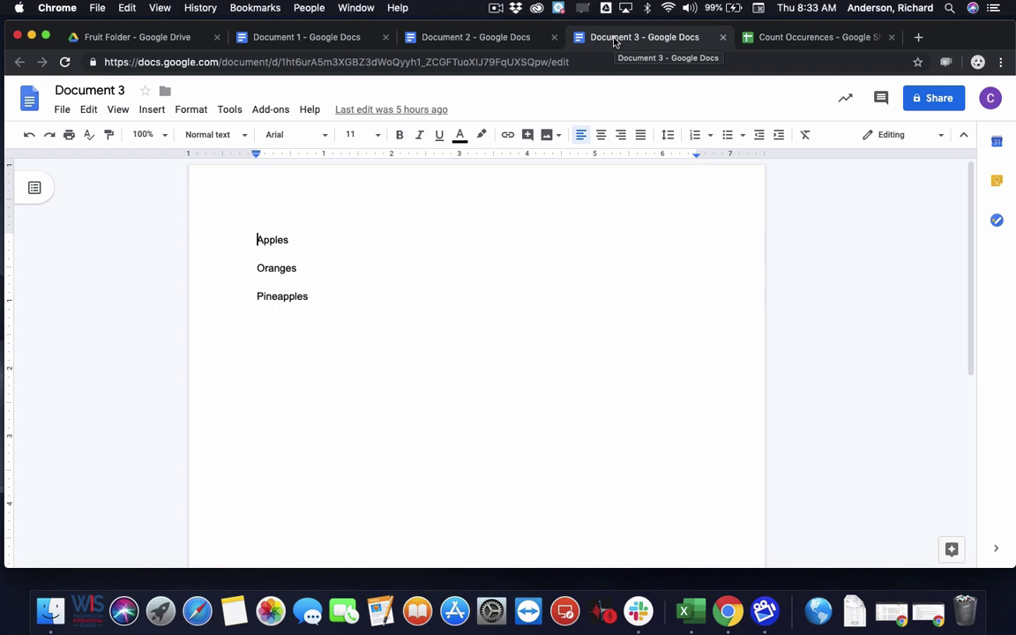
left_click(339, 36)
left_click(458, 38)
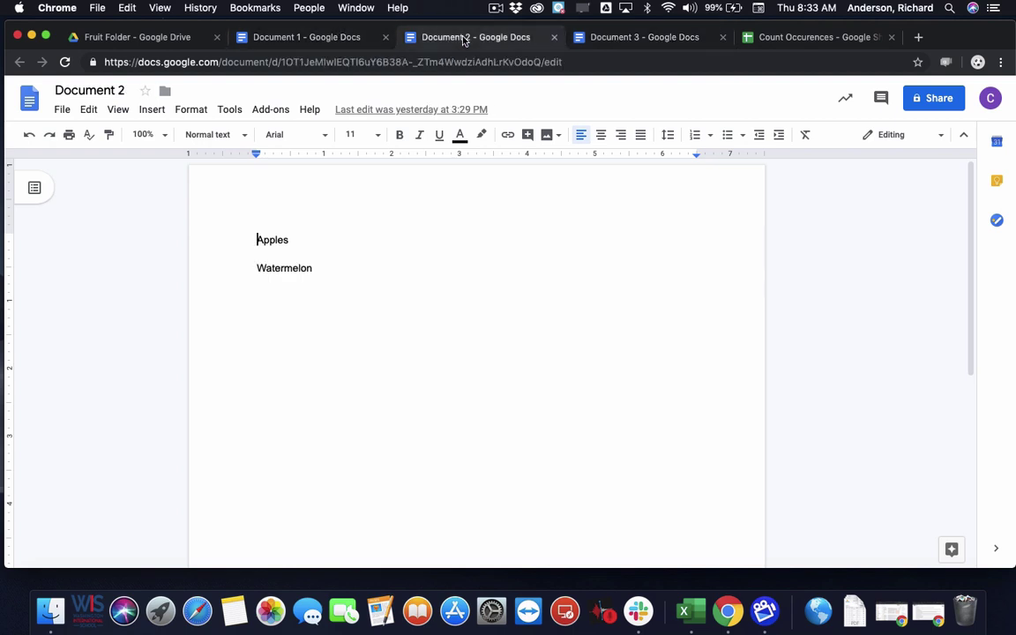
left_click(628, 41)
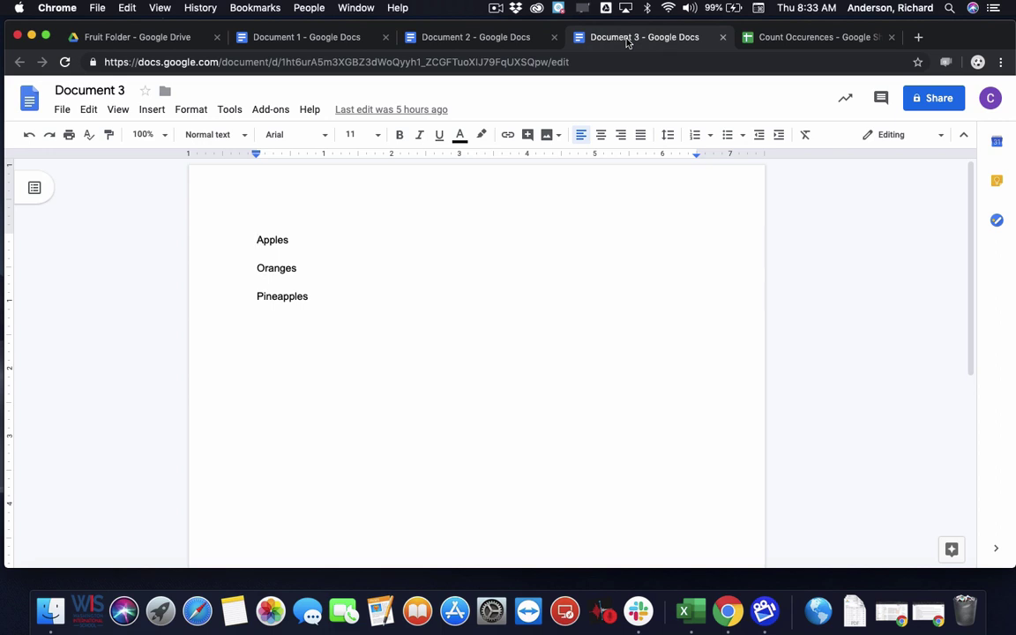
left_click(520, 35)
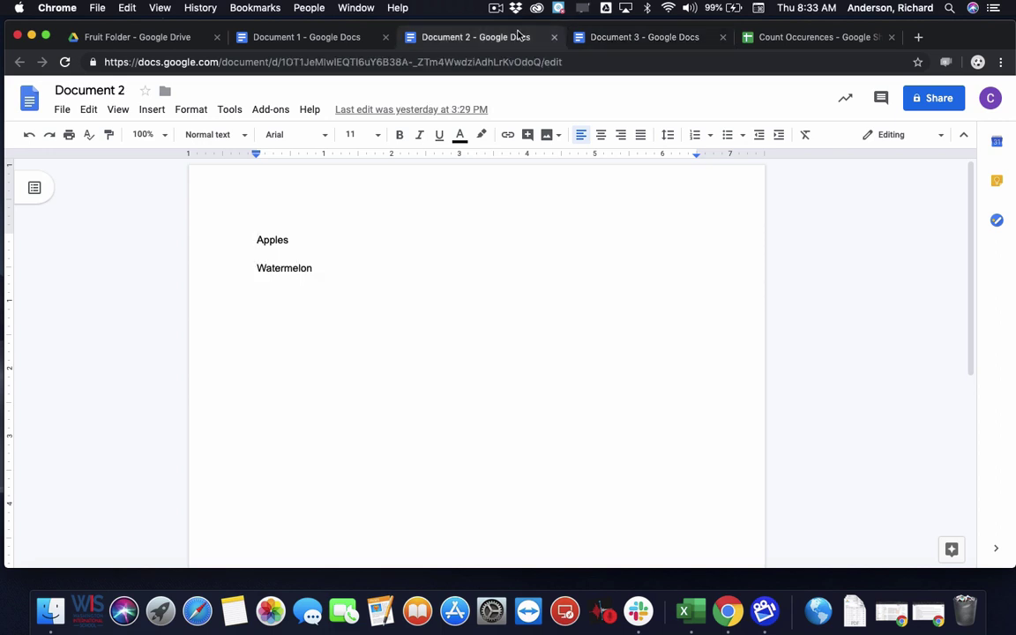
left_click(331, 37)
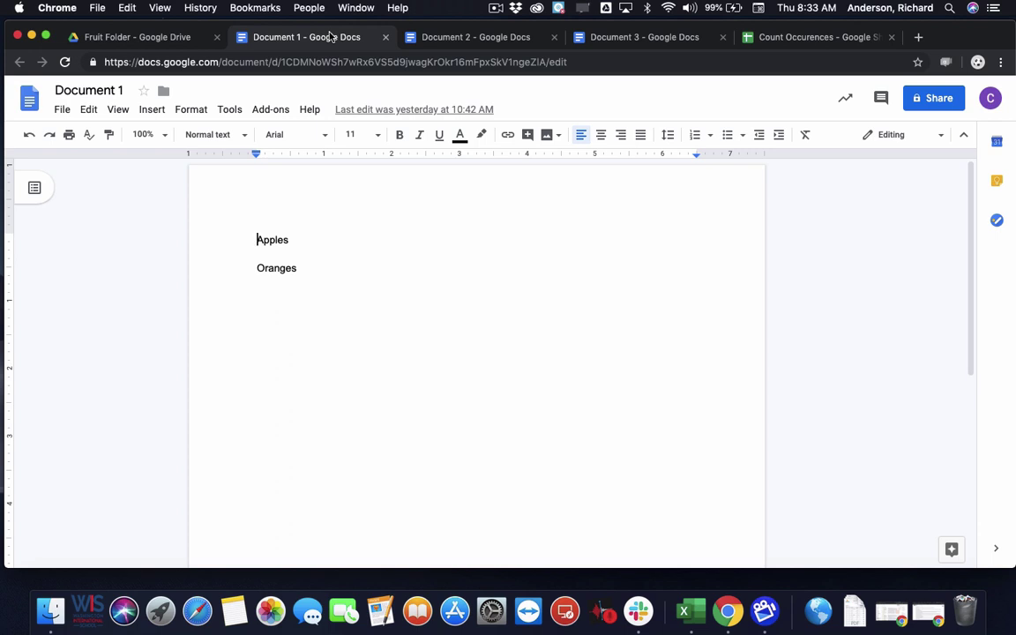
left_click(840, 41)
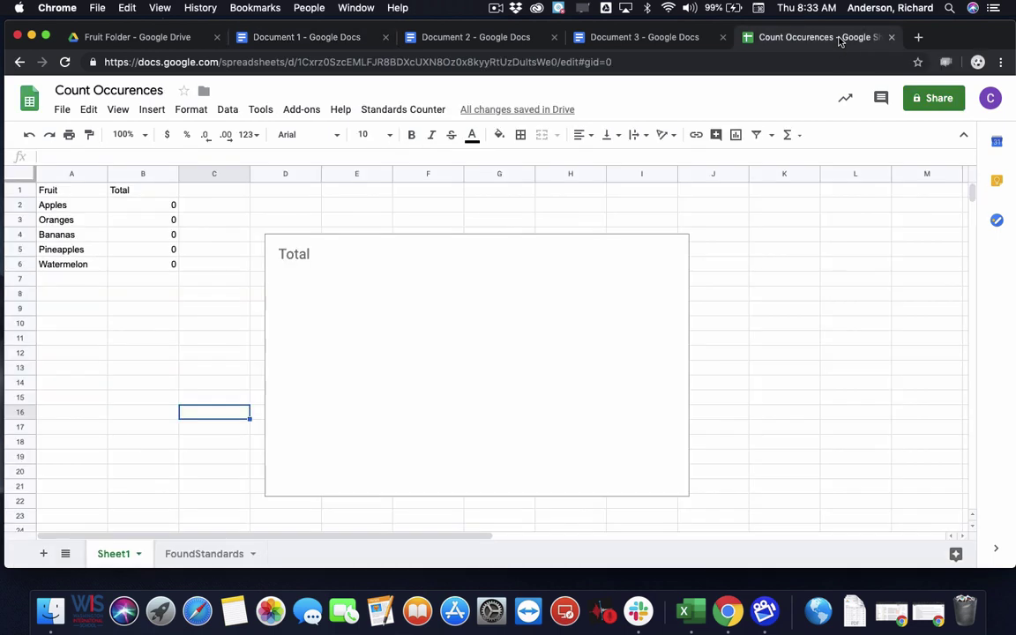
left_click(82, 205)
left_click(86, 262)
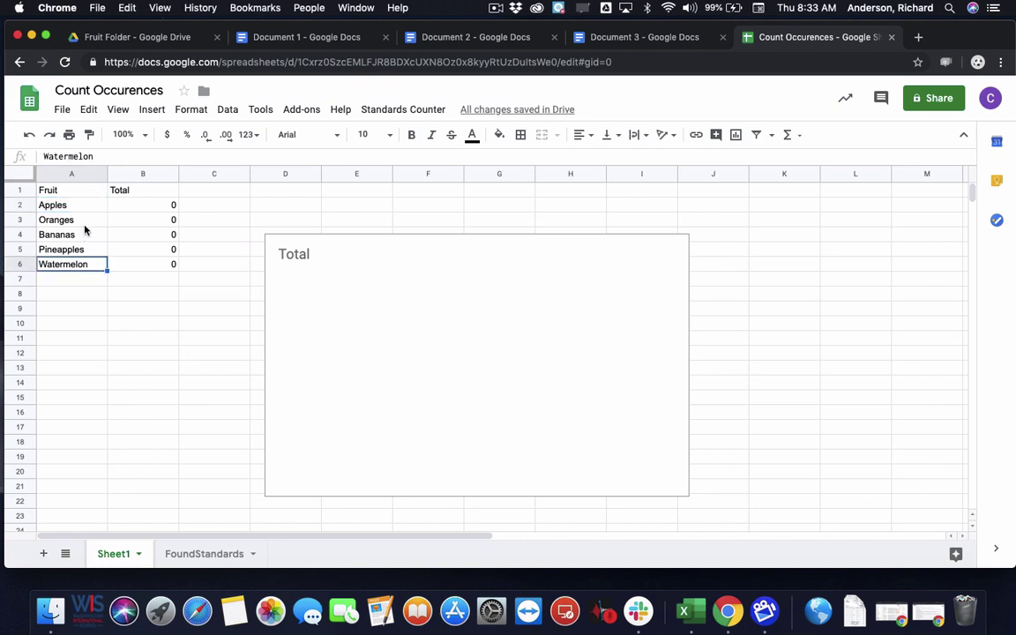
left_click(81, 206)
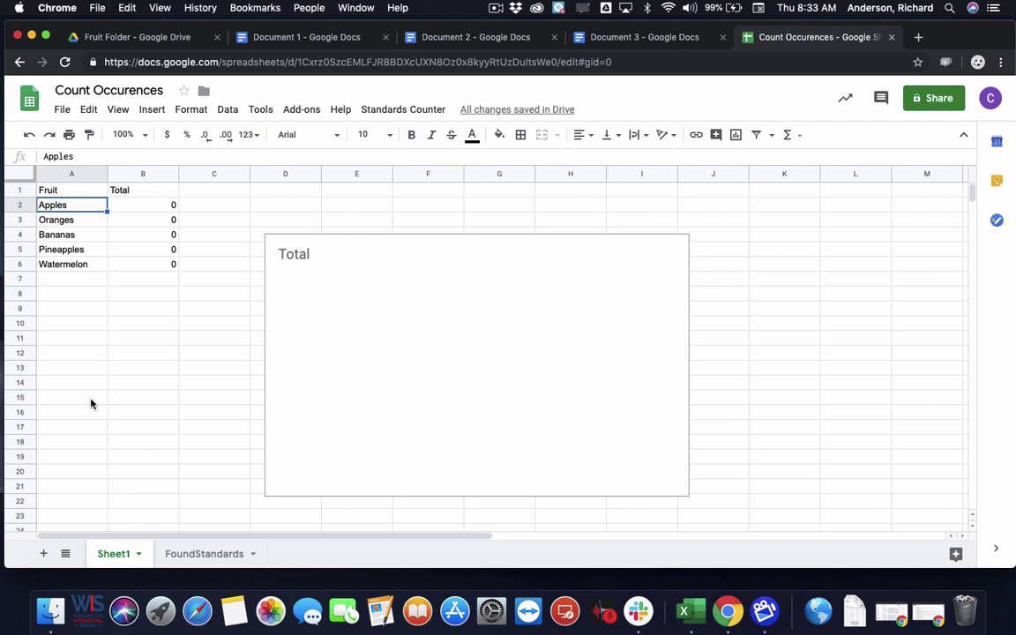
left_click(163, 208)
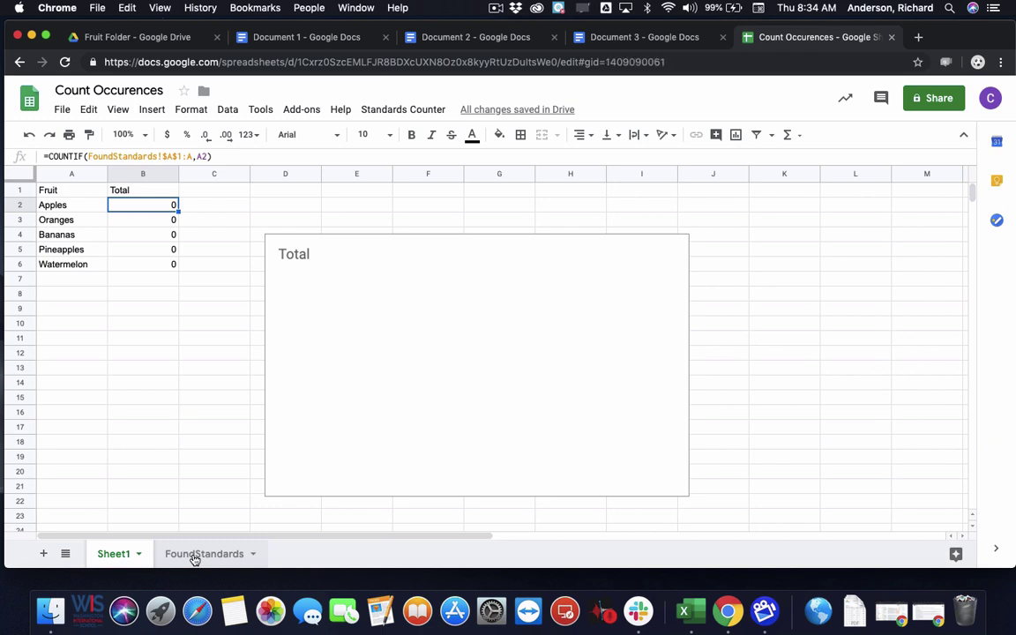
- Confirm FoundStandards is empty, return to Sheet1's zero totals, and show the Standards Counter menu
left_click(196, 554)
left_click(152, 292)
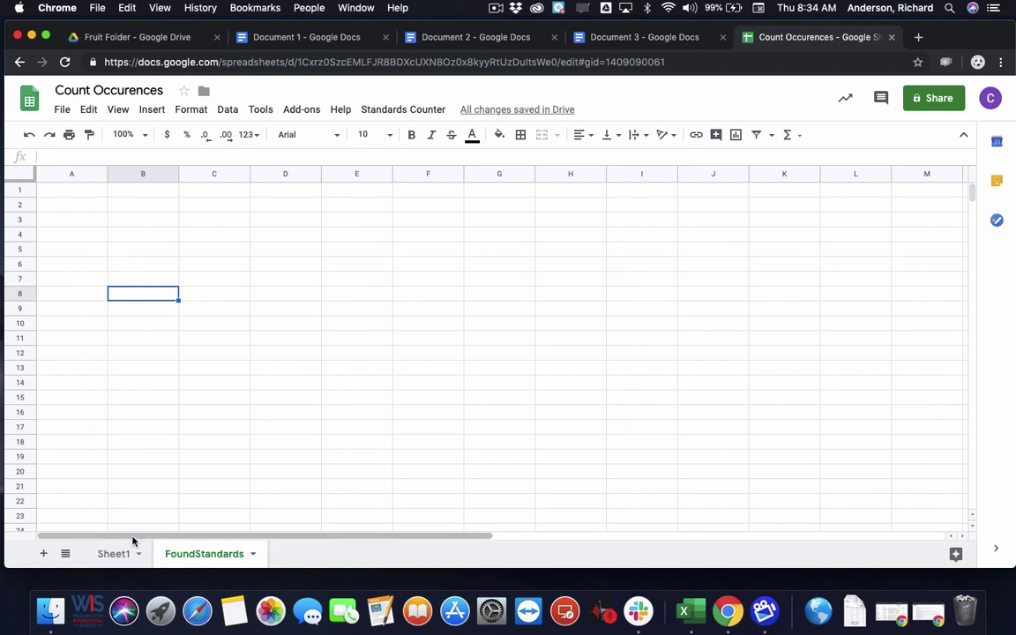
left_click(111, 553)
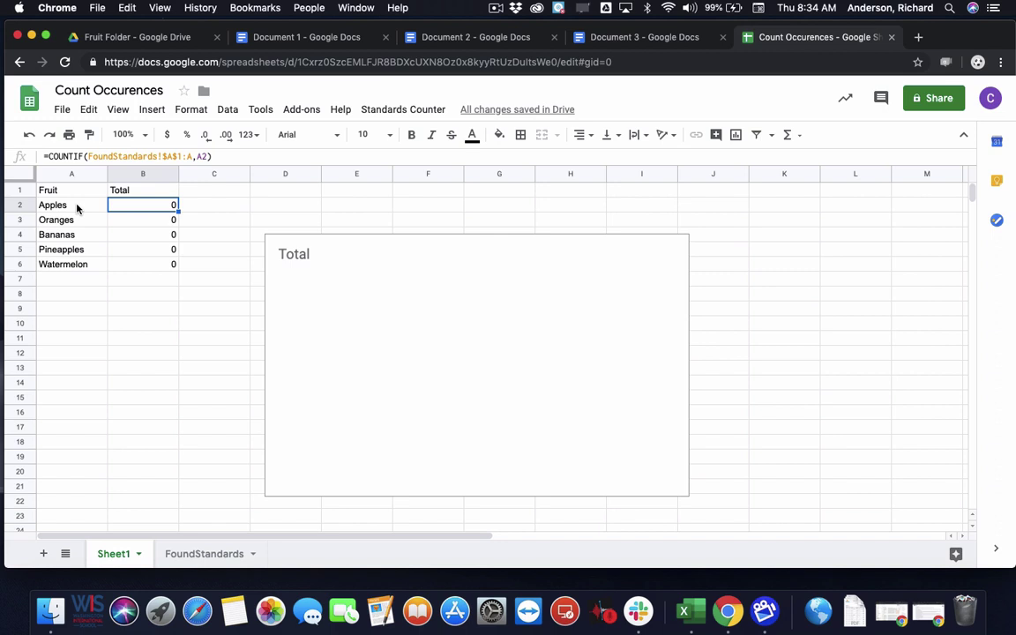
left_click(204, 553)
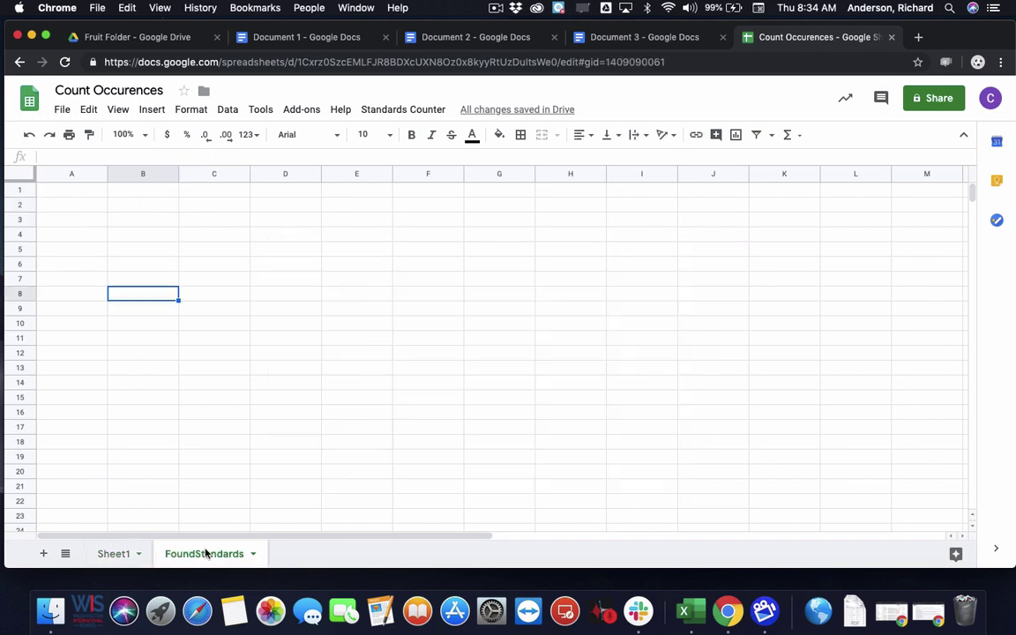
left_click(129, 553)
left_click(414, 113)
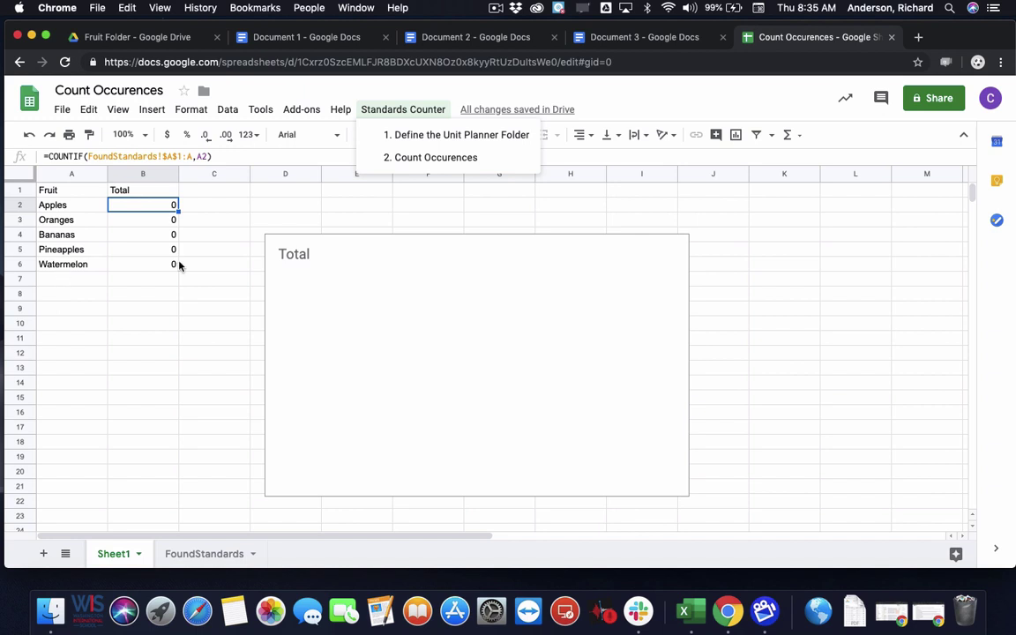
- Dismiss the Standards Counter menu and recheck Documents 1 and 2, finishing on Document 3
left_click(607, 101)
left_click(311, 39)
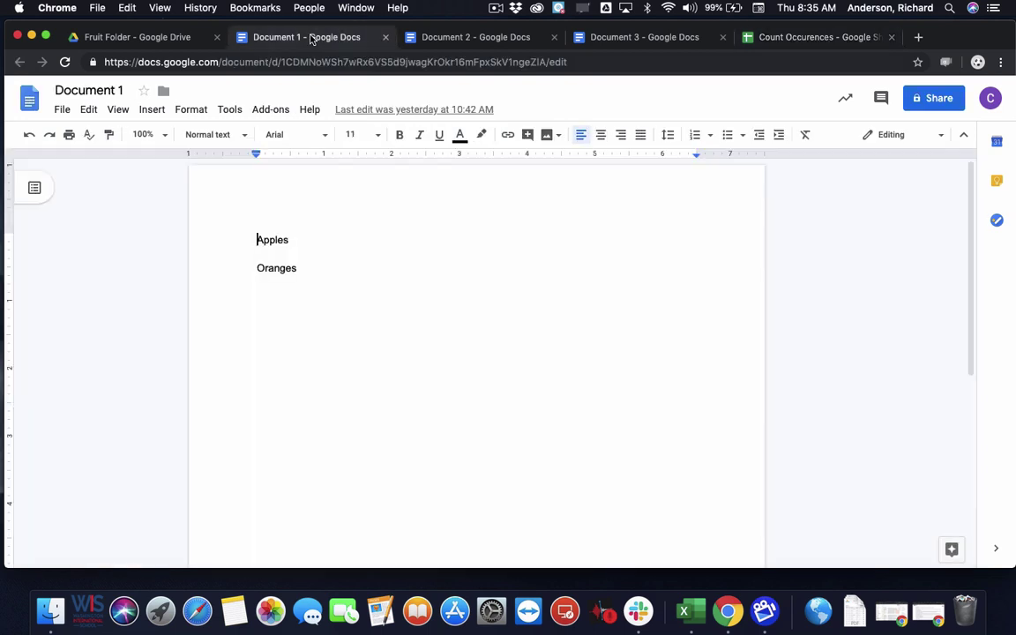
left_click(494, 39)
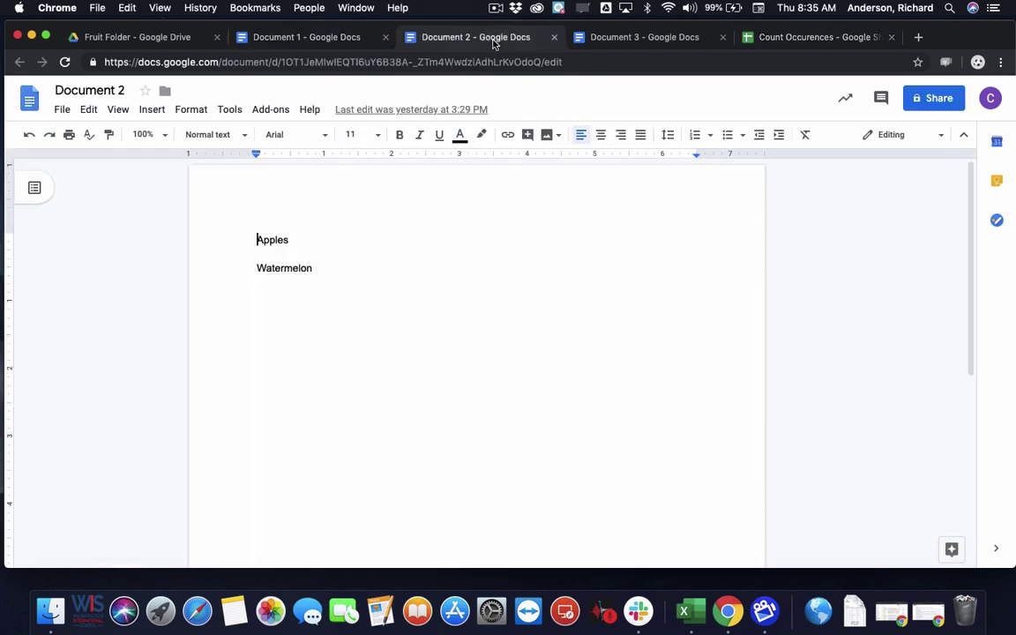
left_click(622, 37)
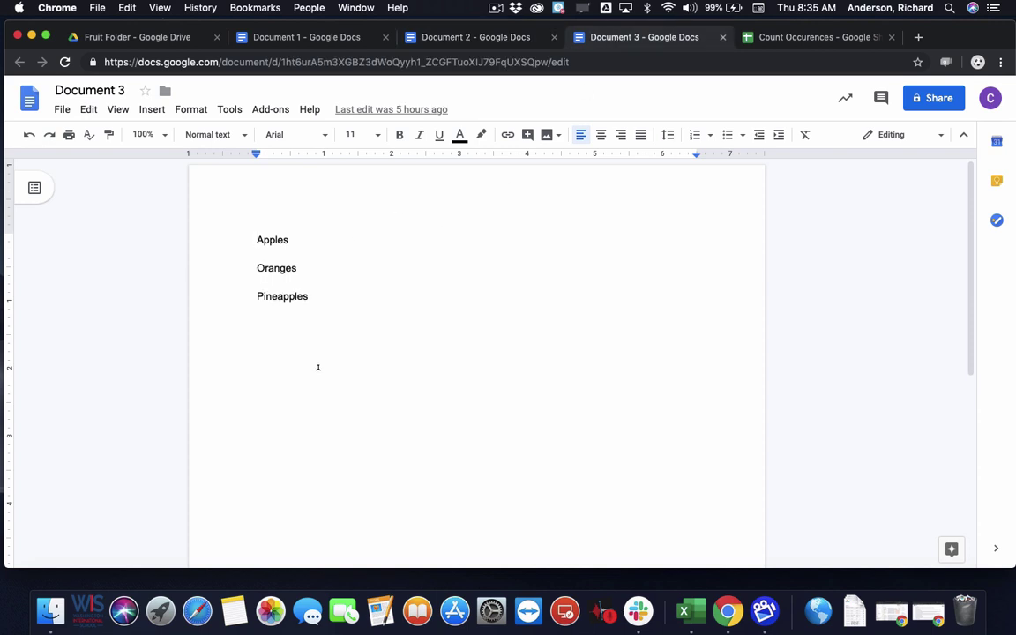
- Run Standards Counter > 2. Count Occurences to open the Scan for Standards panel at 0 files
left_click(776, 40)
left_click(437, 111)
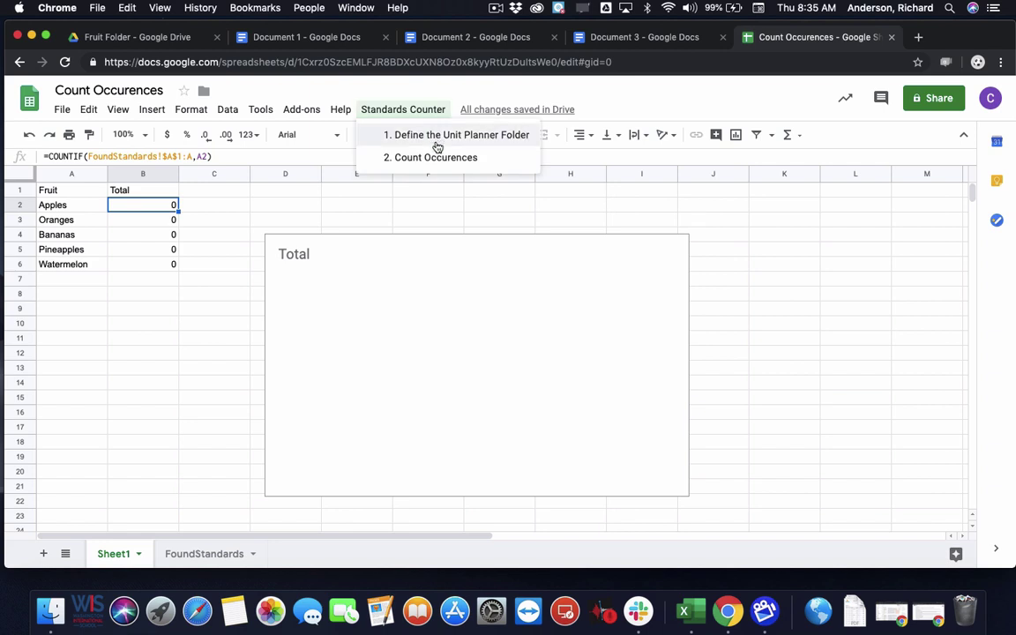
left_click(436, 157)
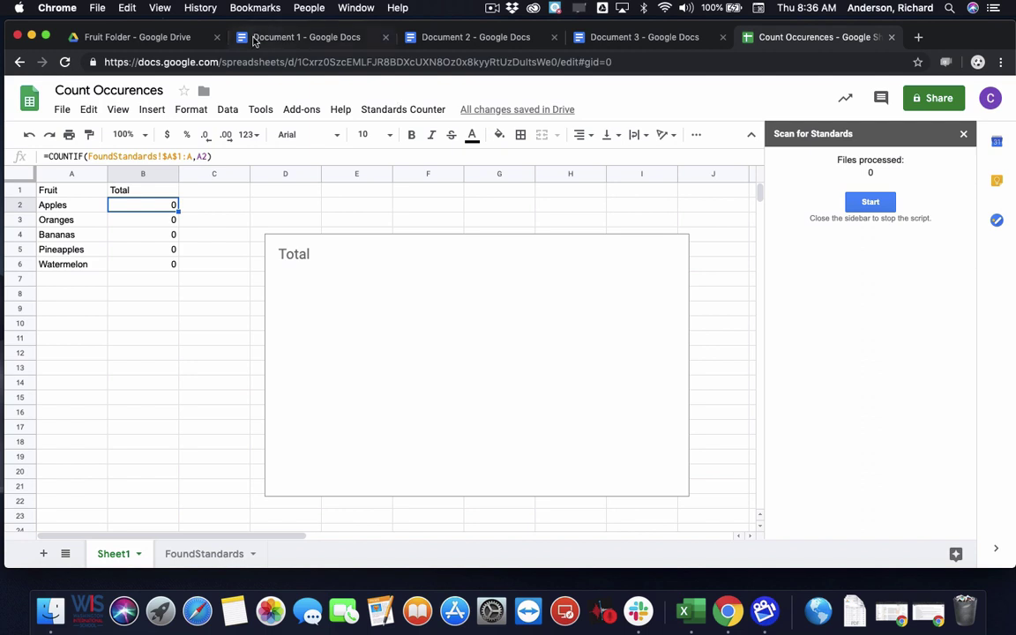
left_click(223, 37)
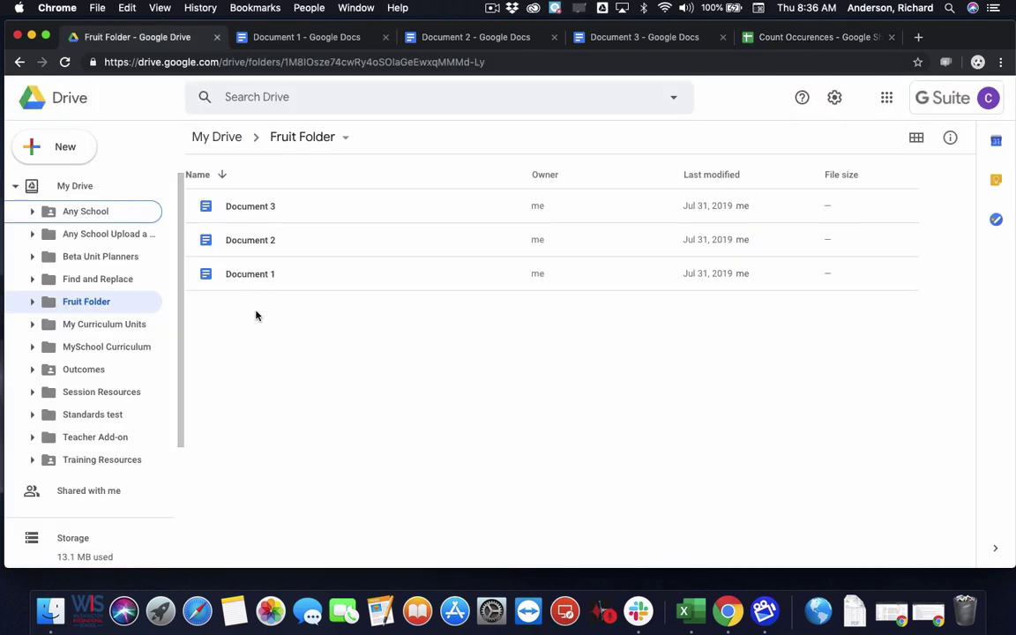
left_click(846, 37)
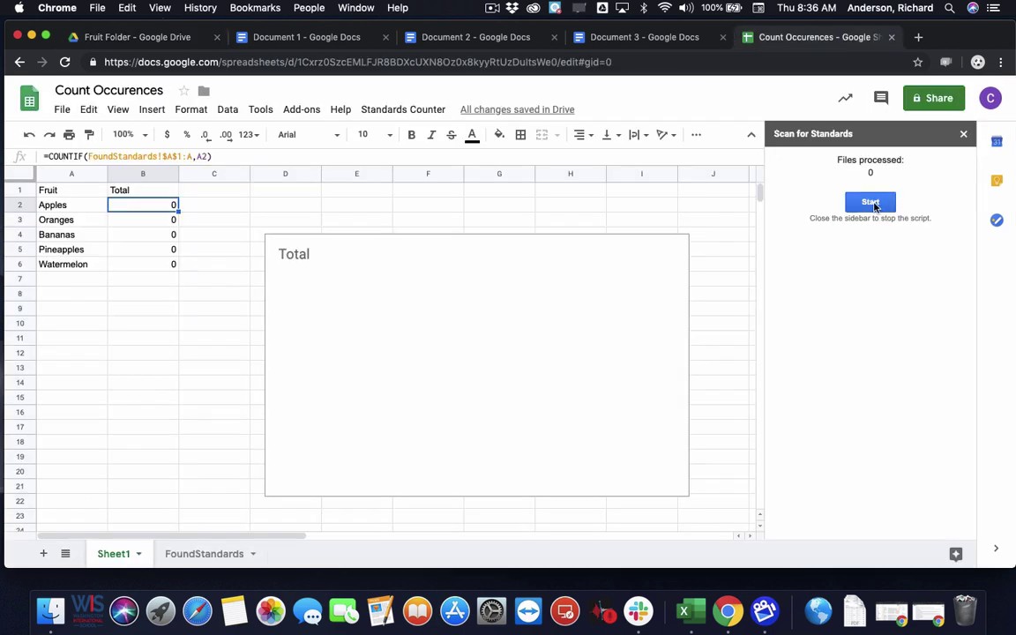
- Start the Scan for Standards scan of the three fruit documents
left_click(871, 203)
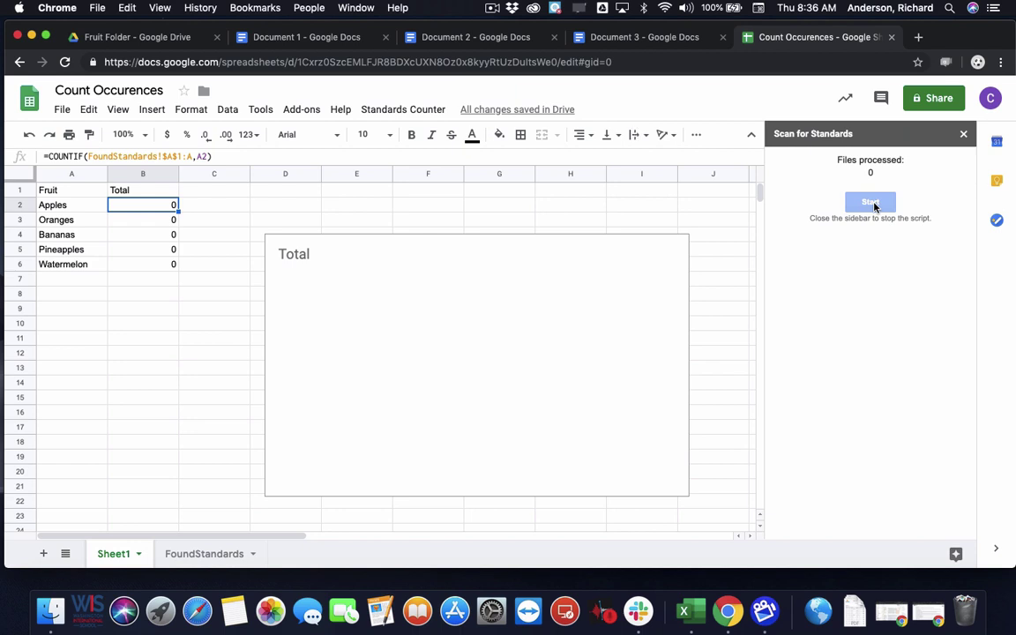